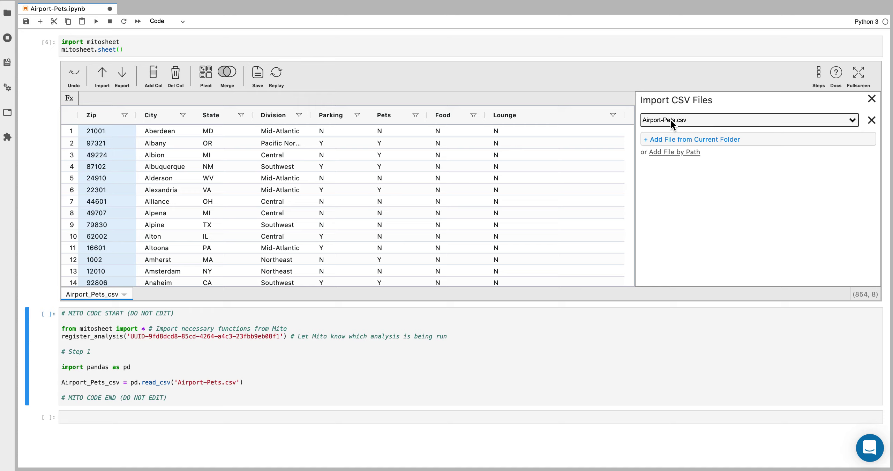
# Import Zipcode-Data.csv from the current folder as a second sheet and return to the Airport_Pets_csv sheet
pyautogui.click(677, 138)
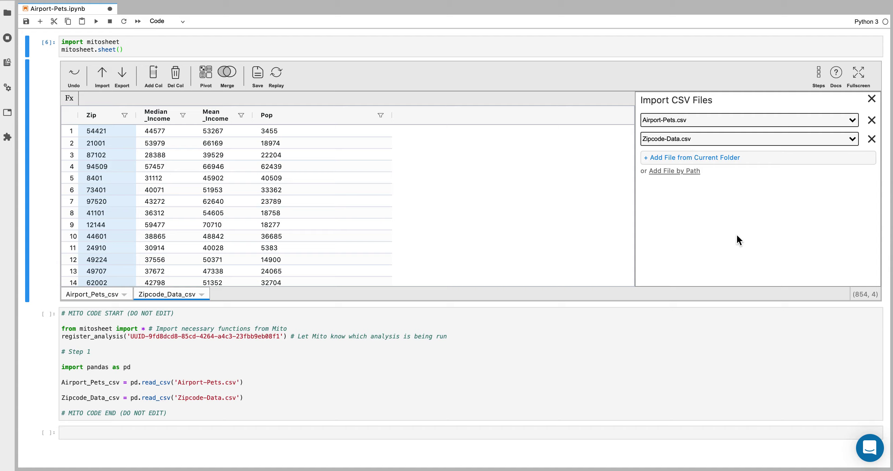
pyautogui.click(872, 99)
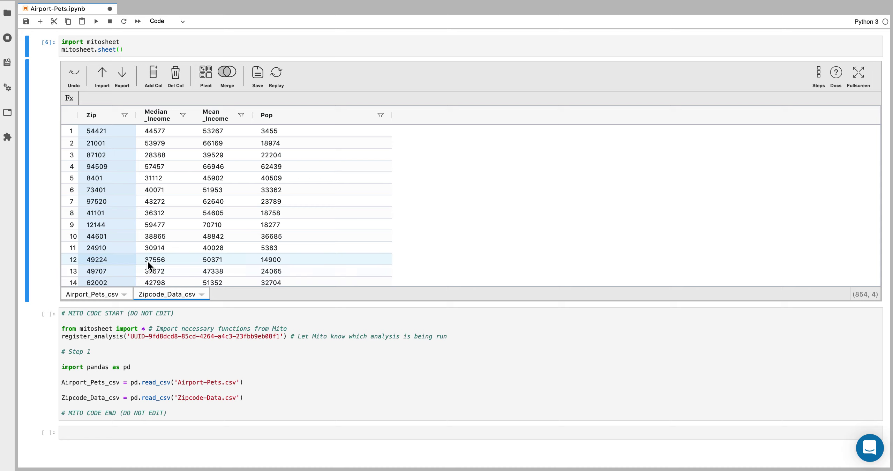
pyautogui.click(92, 296)
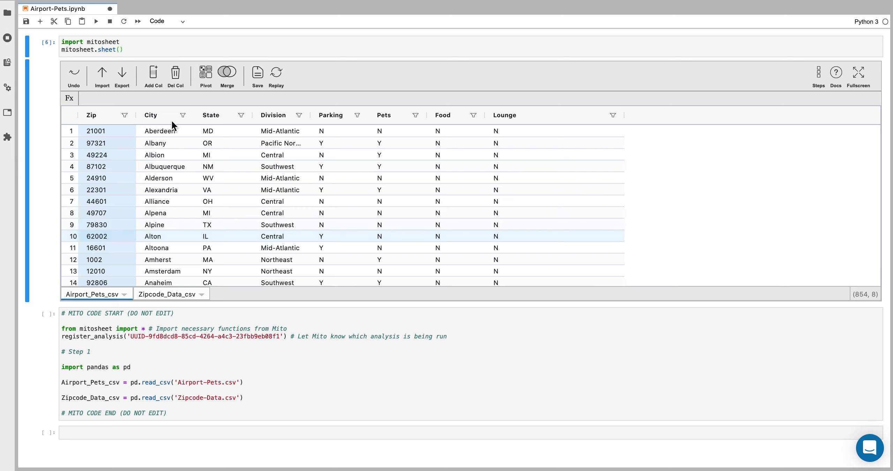
# Merge Airport_Pets_csv with Zipcode_Data_csv using Zip as the merge key for both, keeping all columns
pyautogui.click(226, 73)
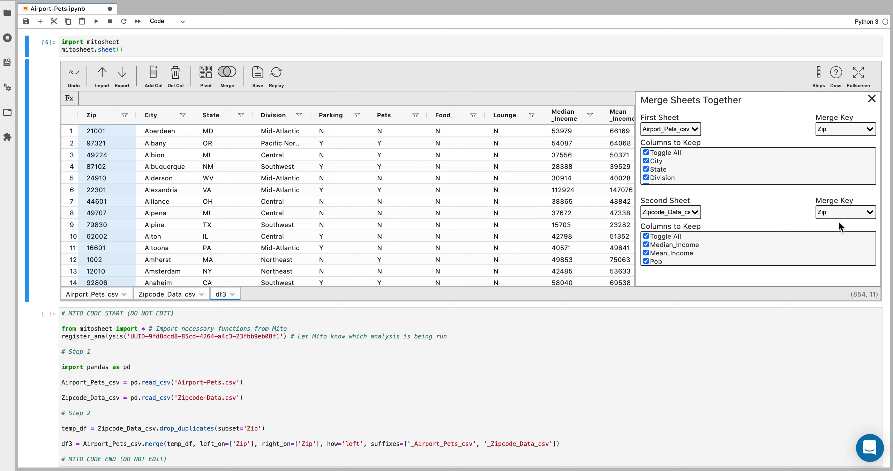
pyautogui.click(845, 122)
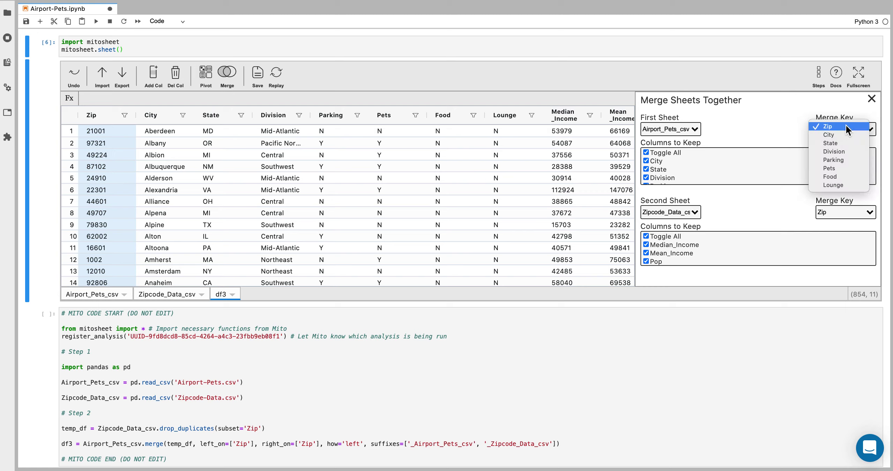
pyautogui.click(779, 114)
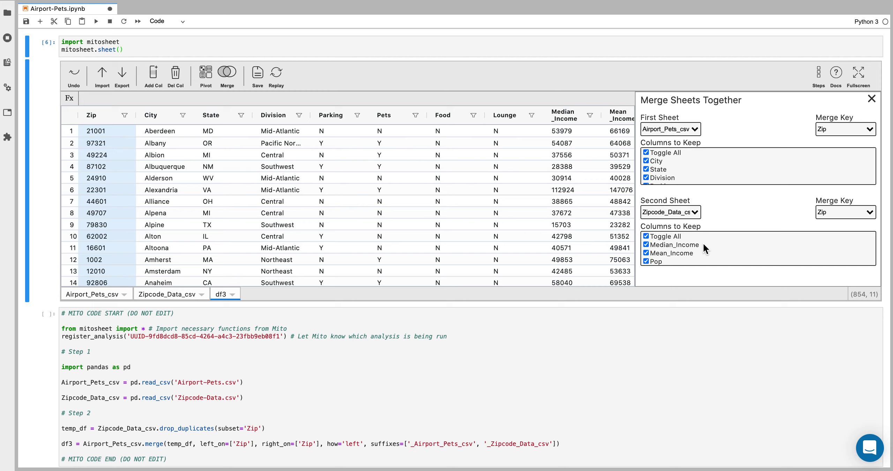
pyautogui.click(871, 100)
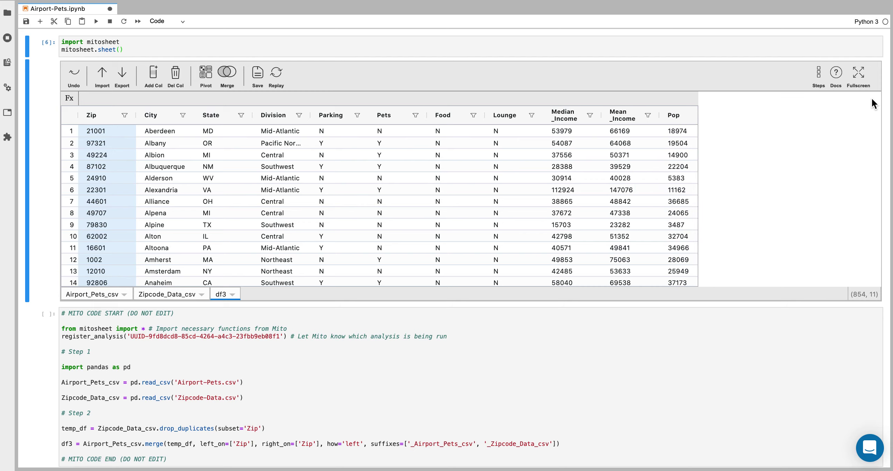
# Rename the merged sheet df3 as Data
pyautogui.click(232, 295)
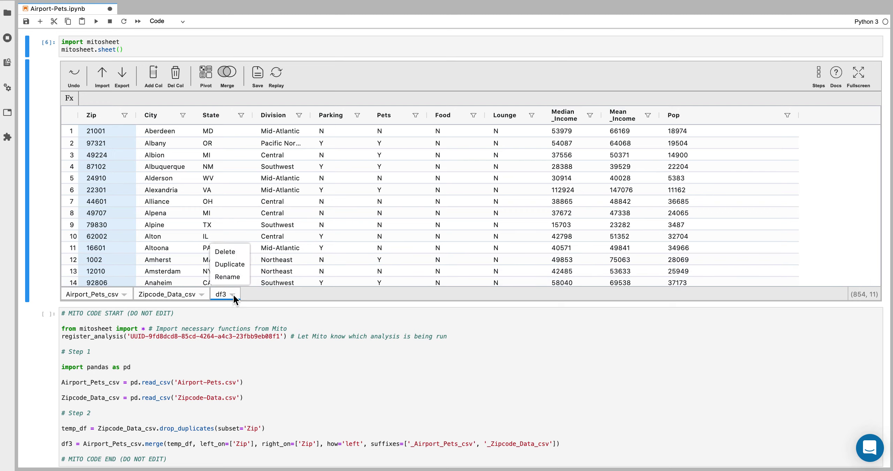
pyautogui.click(229, 276)
pyautogui.press('BackSpace')
pyautogui.press('BackSpace')
pyautogui.press('BackSpace')
pyautogui.write('Data')
pyautogui.press('Return')
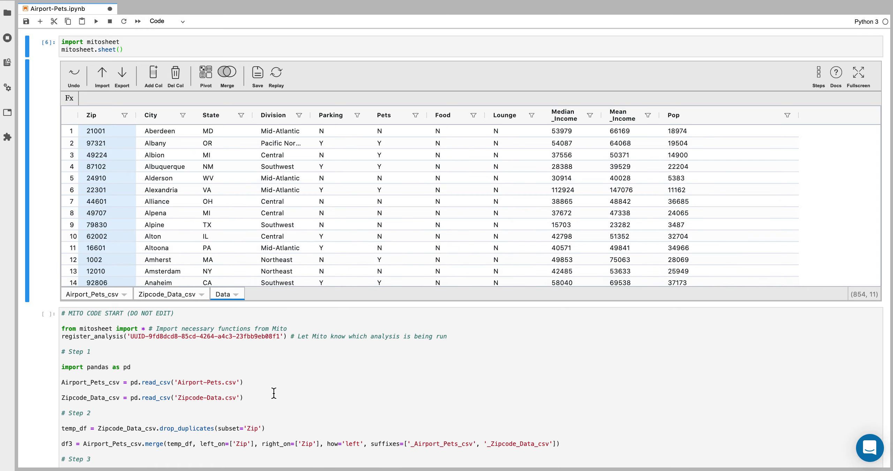
# Run the generated Mito code cell below the sheet
pyautogui.scroll(-3, 270, 393)
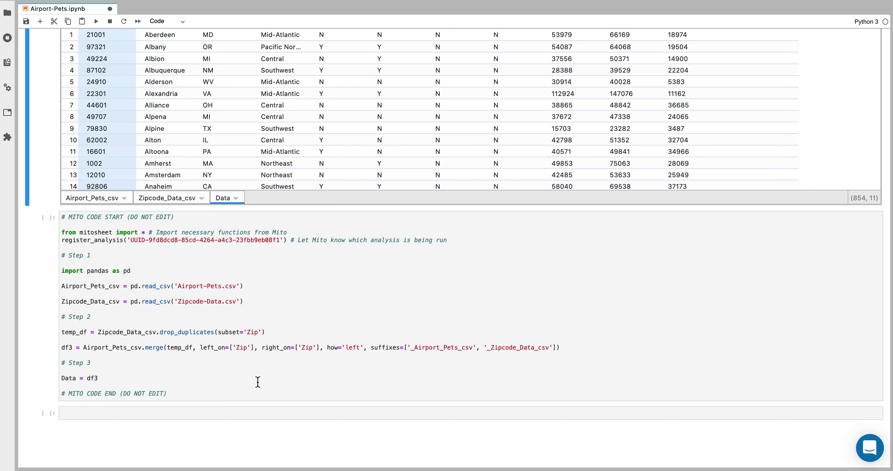
pyautogui.click(159, 354)
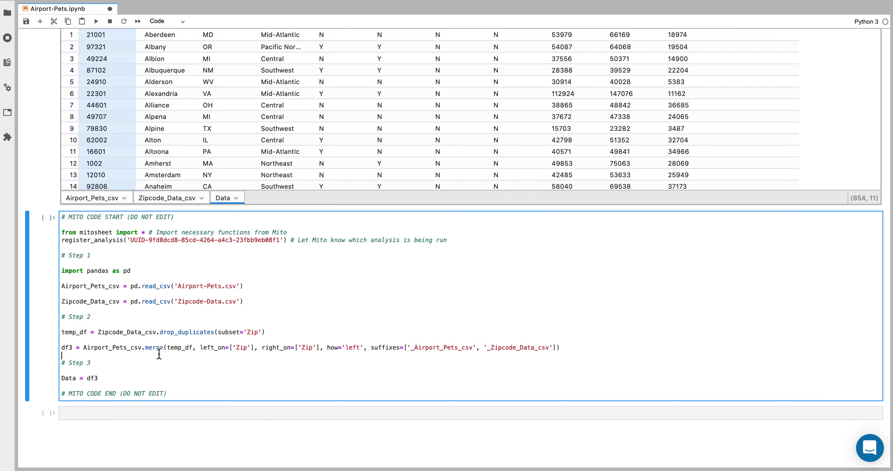
pyautogui.hotkey('shift', 'Return')
# Enter Data.head() in the empty cell below the generated code, run it and view the output
pyautogui.click(76, 412)
pyautogui.write('Dat')
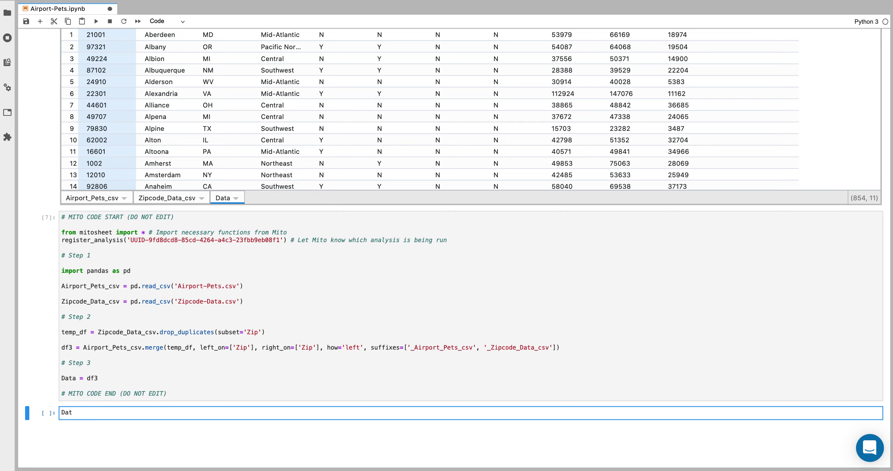
pyautogui.write('a.head')
pyautogui.press('BackSpace')
pyautogui.press('BackSpace')
pyautogui.press('BackSpace')
pyautogui.press('BackSpace')
pyautogui.write('head()')
pyautogui.hotkey('shift', 'Return')
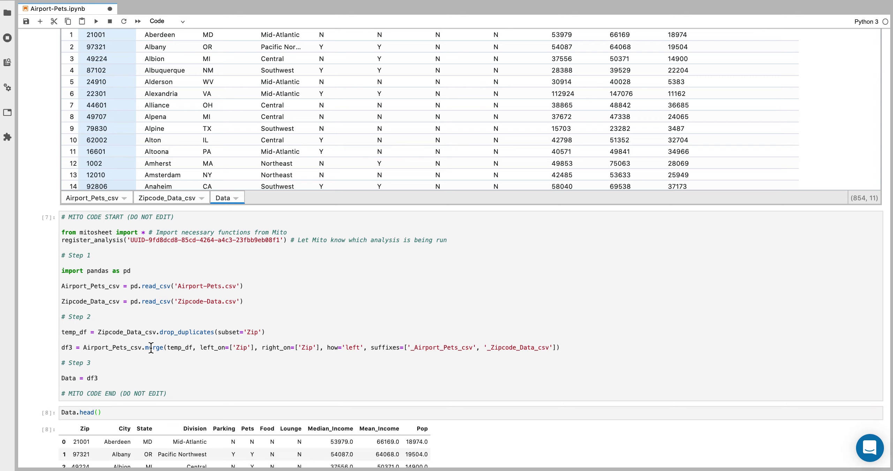
pyautogui.scroll(-4, 151, 347)
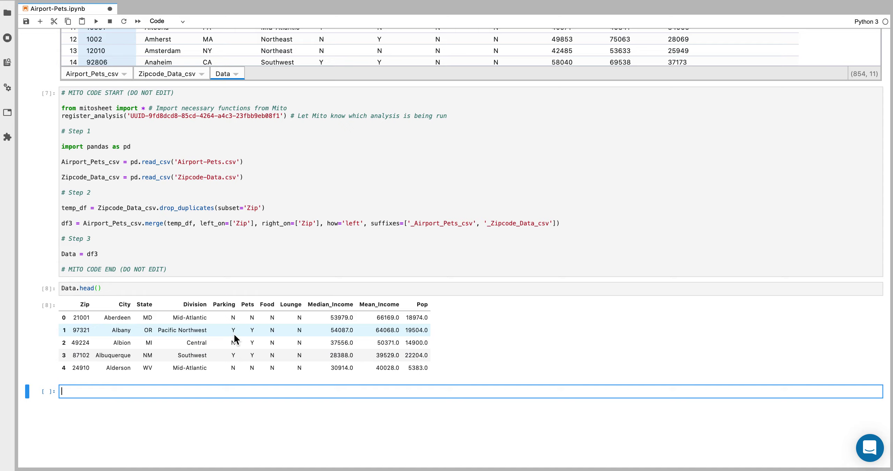
# Add a column directly after Pets in the Data sheet and name it Allowed_Pets
pyautogui.scroll(7, 233, 334)
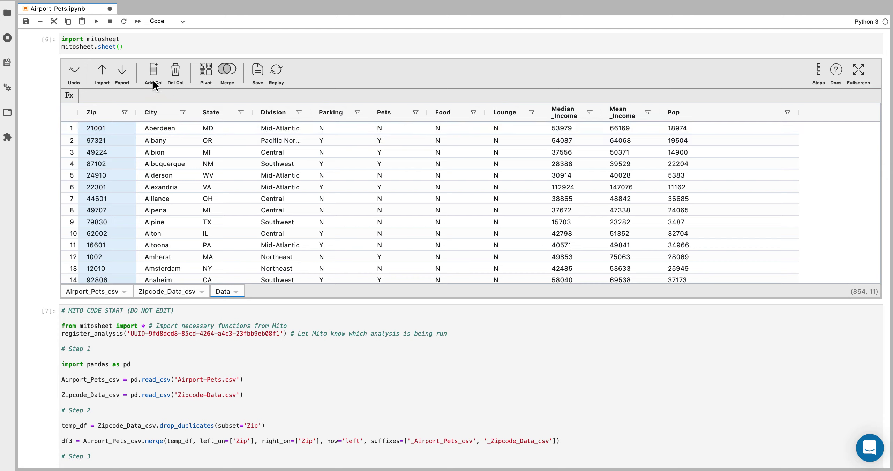
pyautogui.click(381, 119)
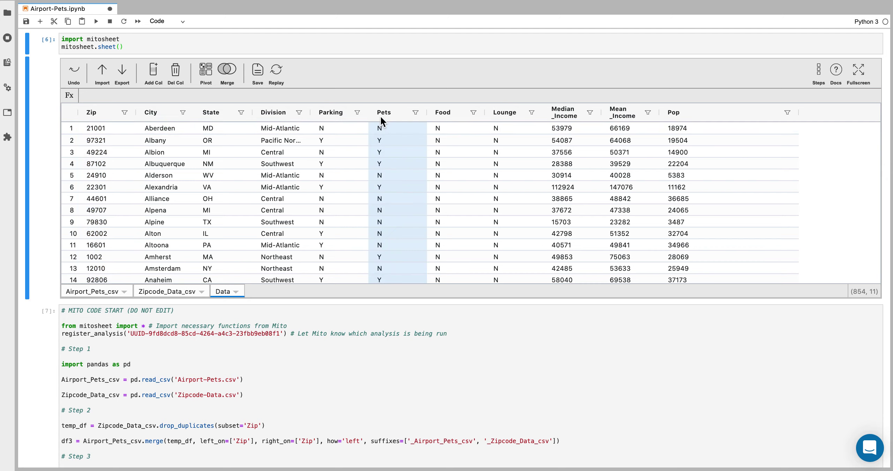
pyautogui.click(154, 71)
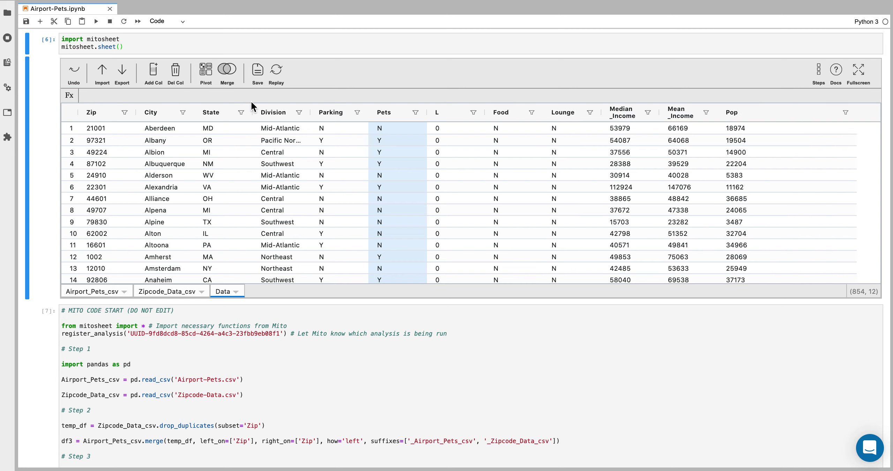
pyautogui.click(437, 111)
pyautogui.write('Allow')
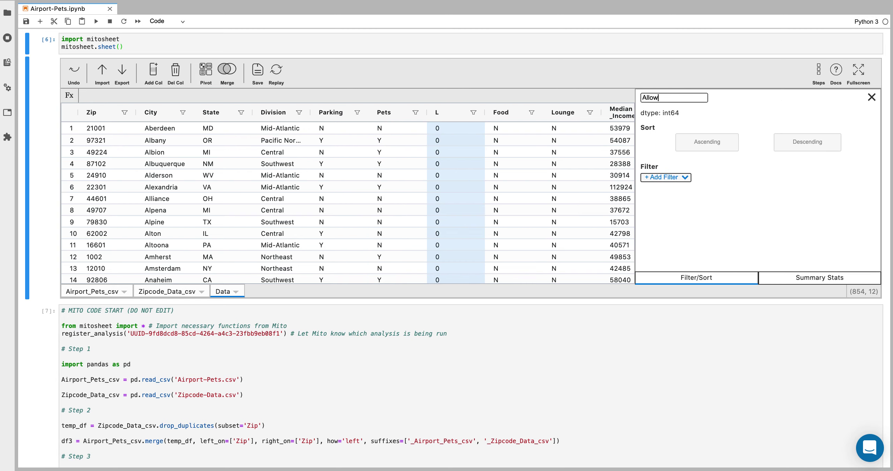
pyautogui.write('ed_Pets')
pyautogui.press('Return')
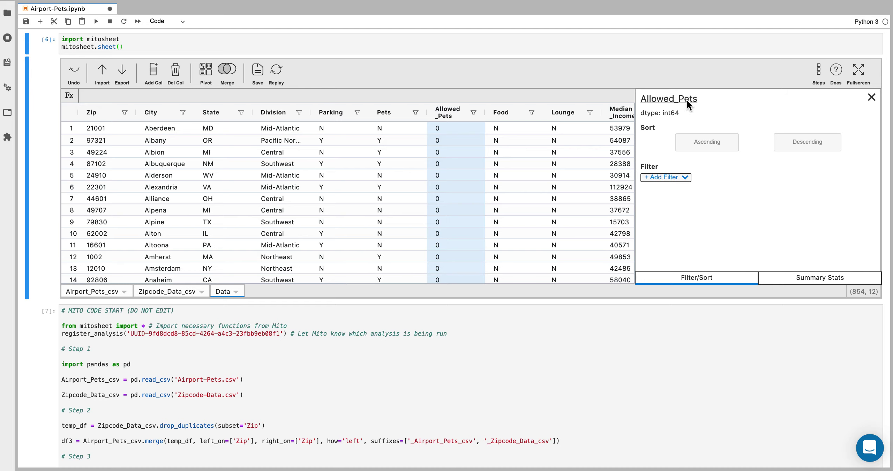
pyautogui.click(870, 97)
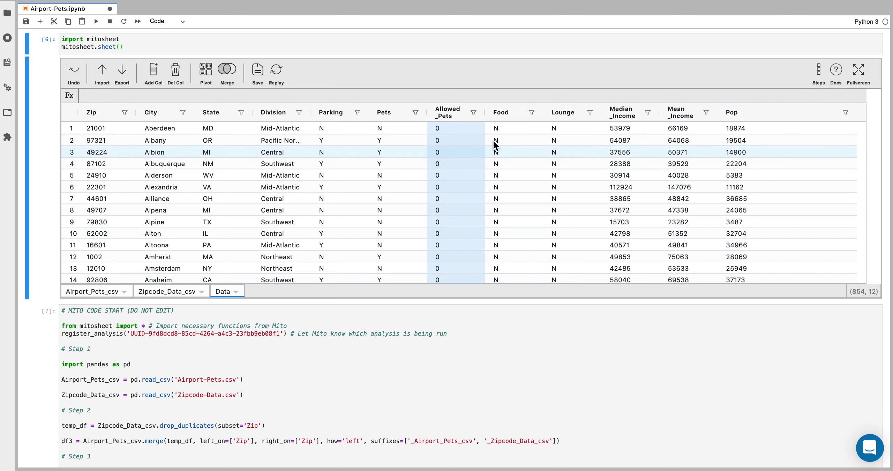
# Set the Allowed_Pets column's formula to =IF(Pets == "Y", 1, 0)
pyautogui.click(448, 128)
pyautogui.doubleClick(449, 128)
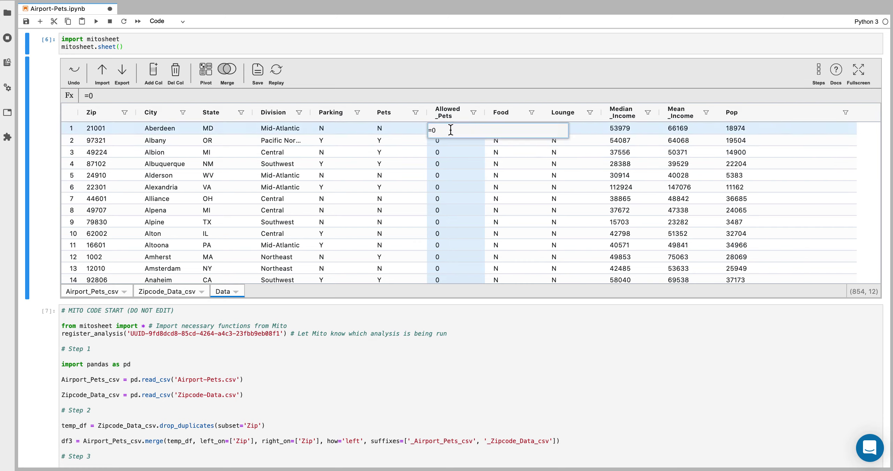
pyautogui.press('BackSpace')
pyautogui.write('if')
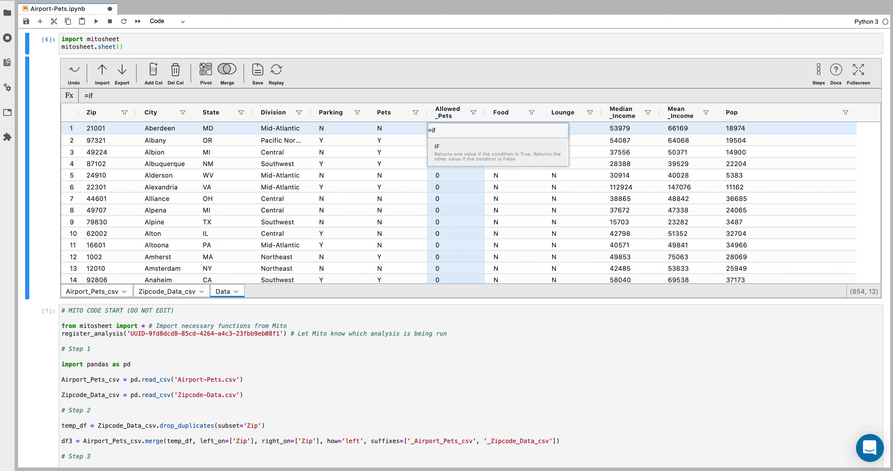
pyautogui.press('Tab')
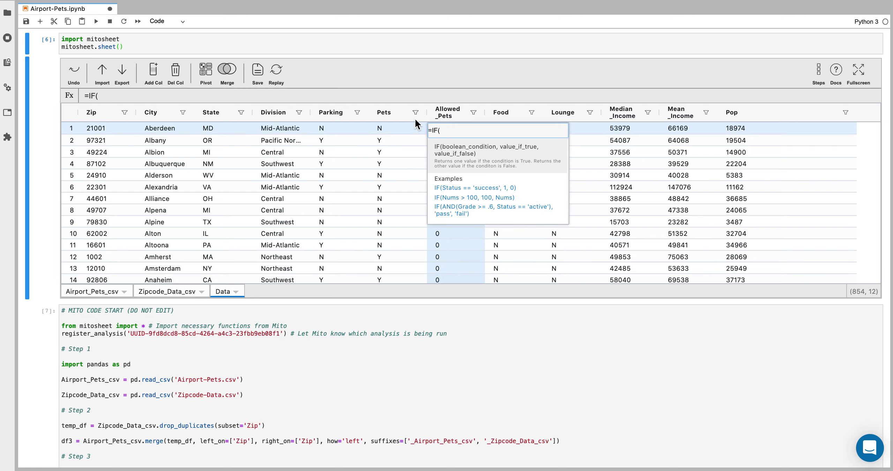
pyautogui.write('Pets == "Y')
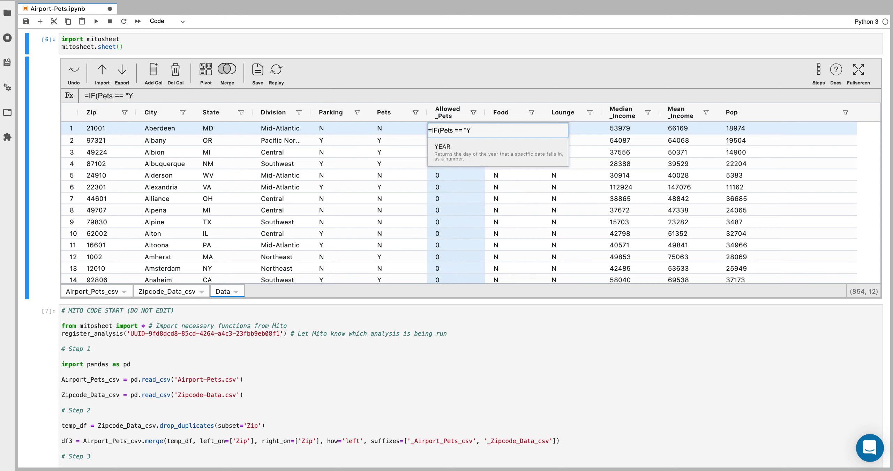
pyautogui.write('", 1, 0)')
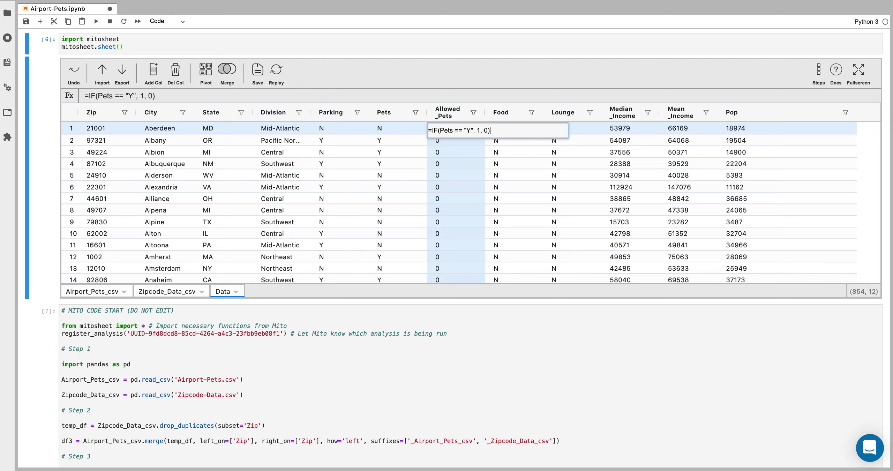
pyautogui.press('Return')
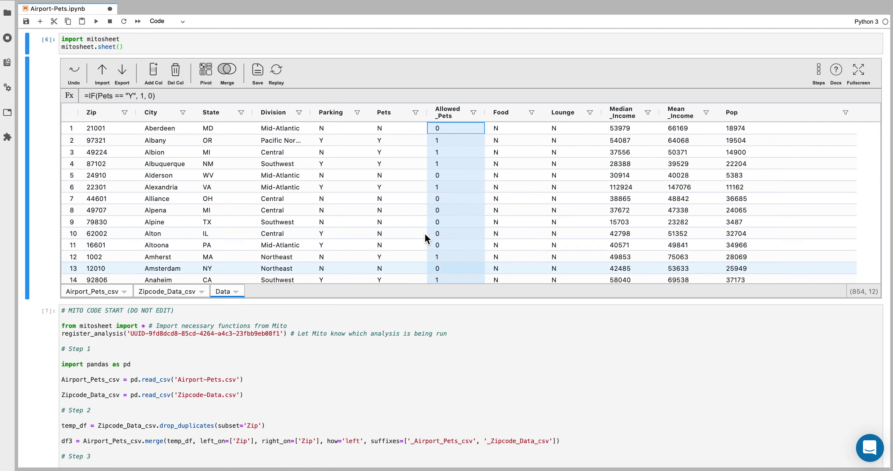
# Create a pivot table from Data with State as rows and the sum of Allowed_Pets as values
pyautogui.click(204, 70)
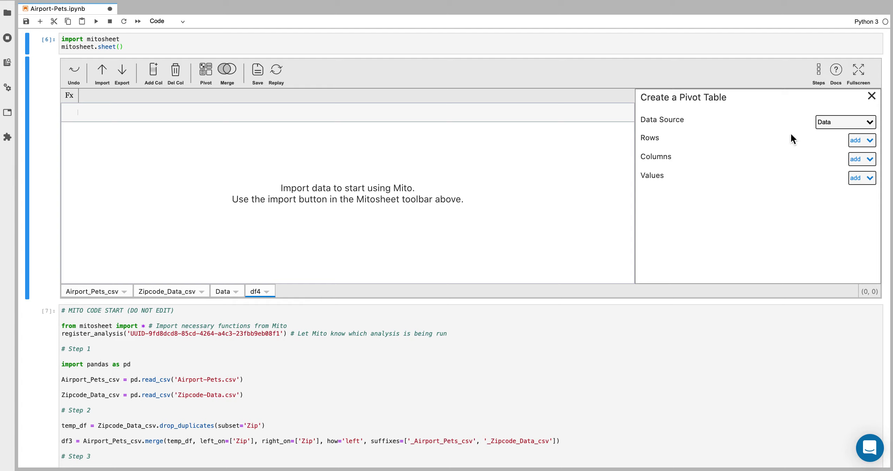
pyautogui.click(859, 140)
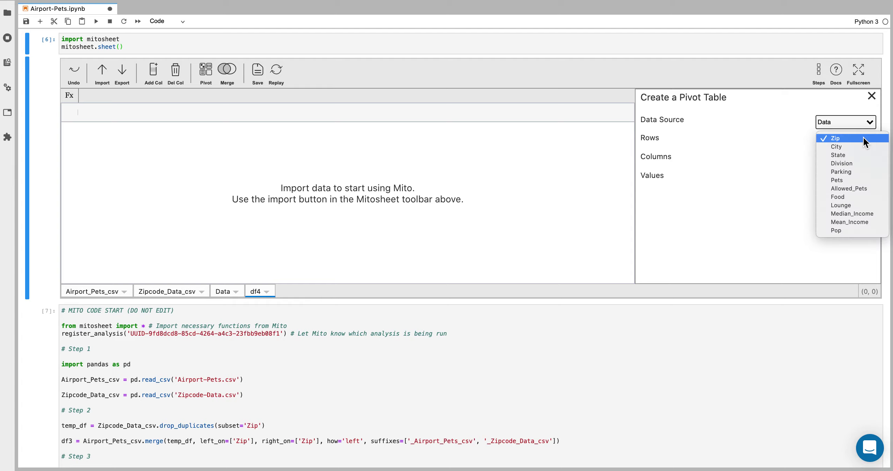
pyautogui.click(850, 155)
pyautogui.click(854, 196)
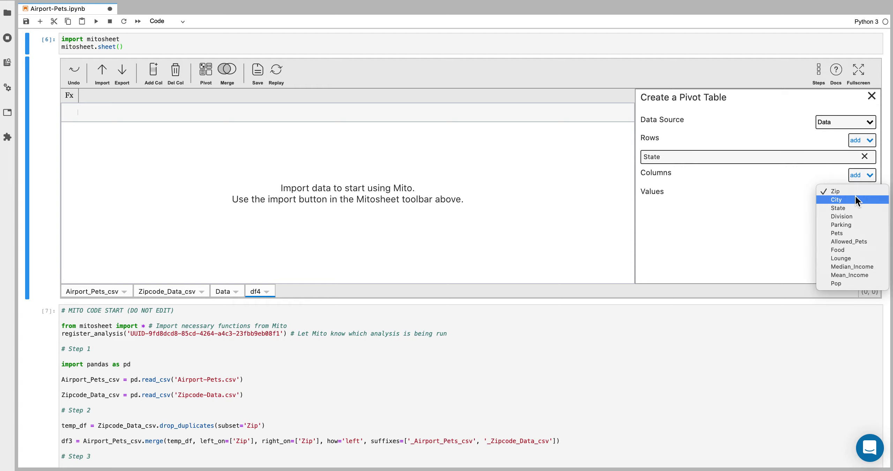
pyautogui.click(856, 240)
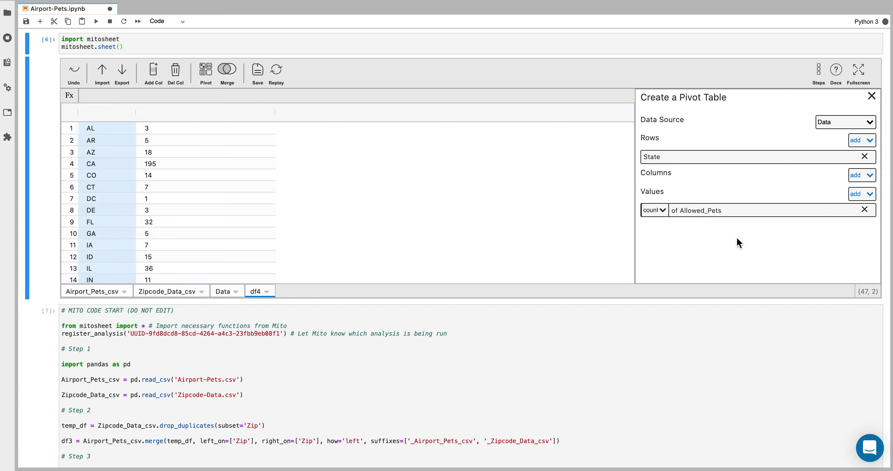
pyautogui.click(660, 210)
pyautogui.click(658, 206)
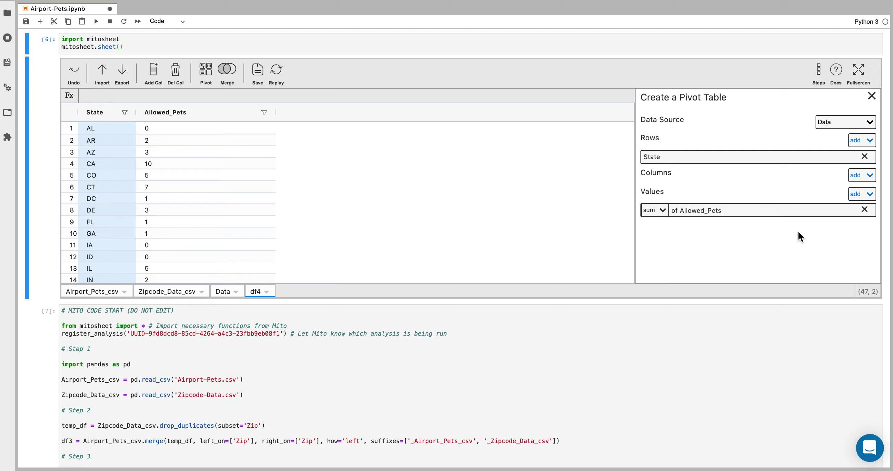
# Add the mean of Median_Income to the pivot table's values and close the pivot settings
pyautogui.click(853, 193)
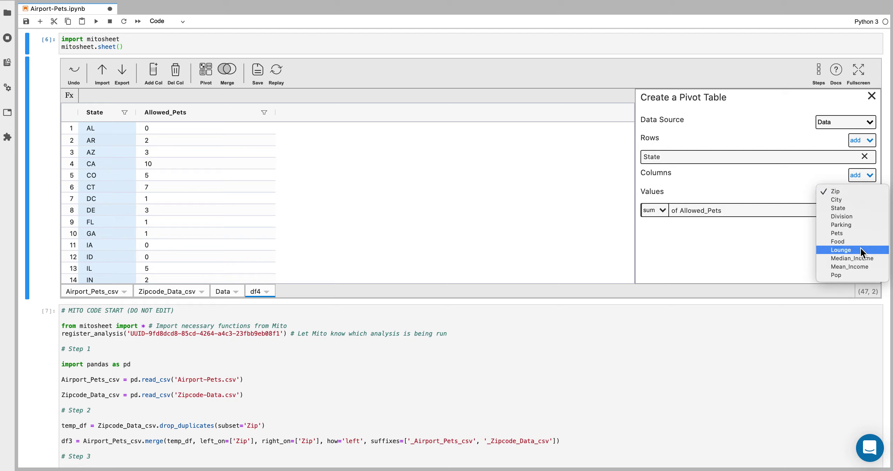
pyautogui.click(861, 258)
pyautogui.click(651, 227)
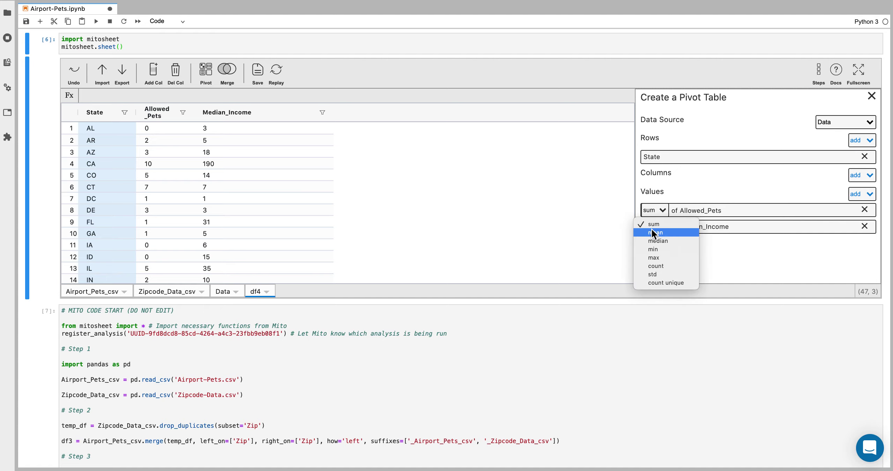
pyautogui.click(652, 230)
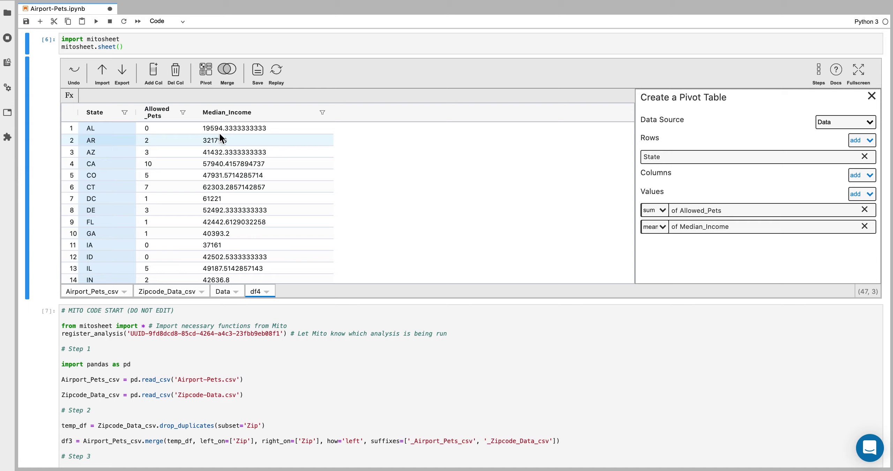
pyautogui.click(871, 96)
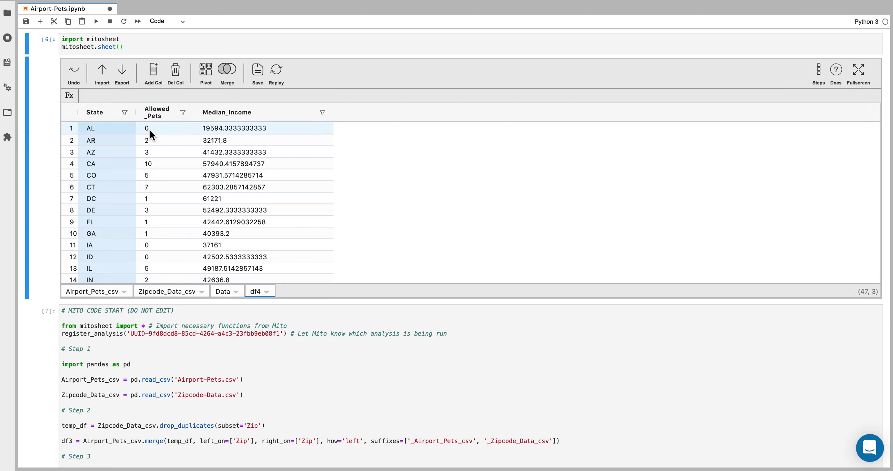
# Sort the pivot table by Allowed_Pets in descending order and close the column settings
pyautogui.click(183, 112)
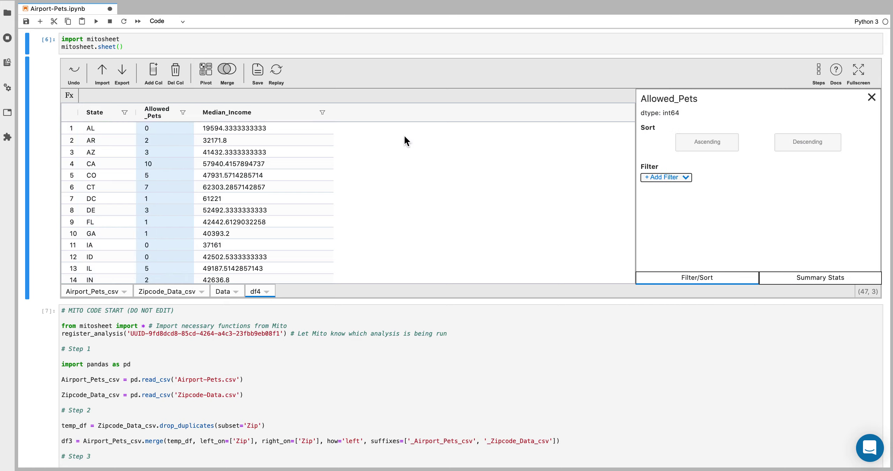
pyautogui.click(809, 142)
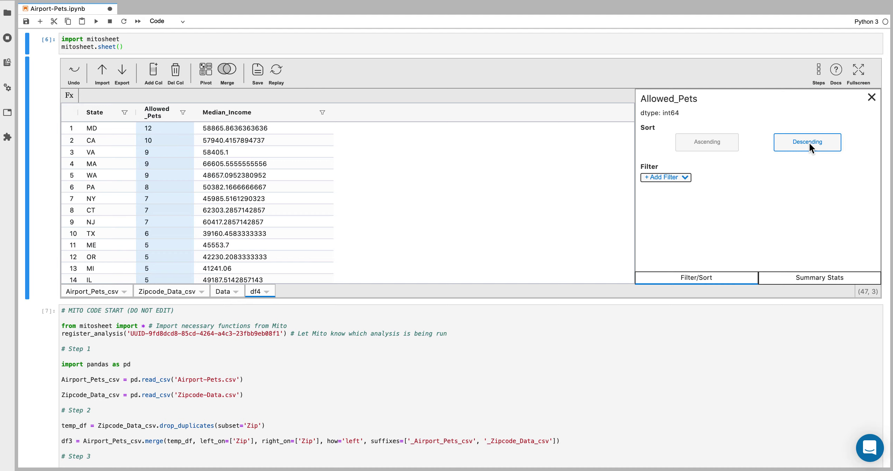
pyautogui.click(871, 98)
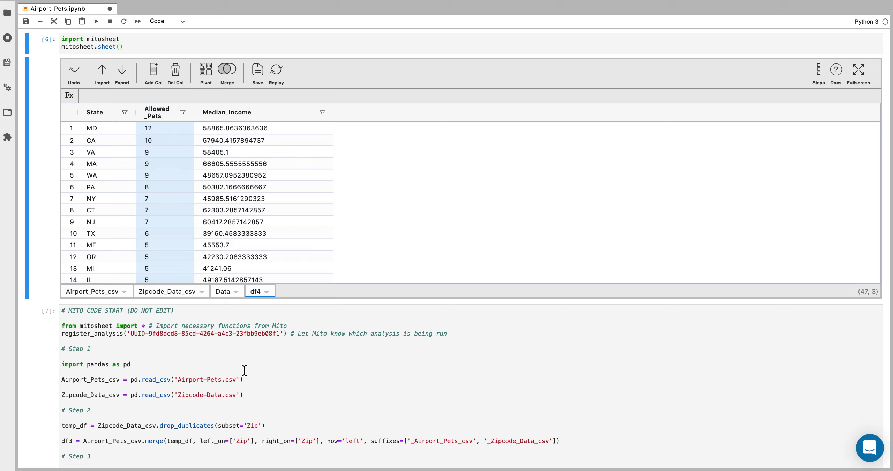
# Review the generated Python code for the column, pivot and sort operations
pyautogui.scroll(-5, 244, 370)
pyautogui.scroll(-4, 244, 370)
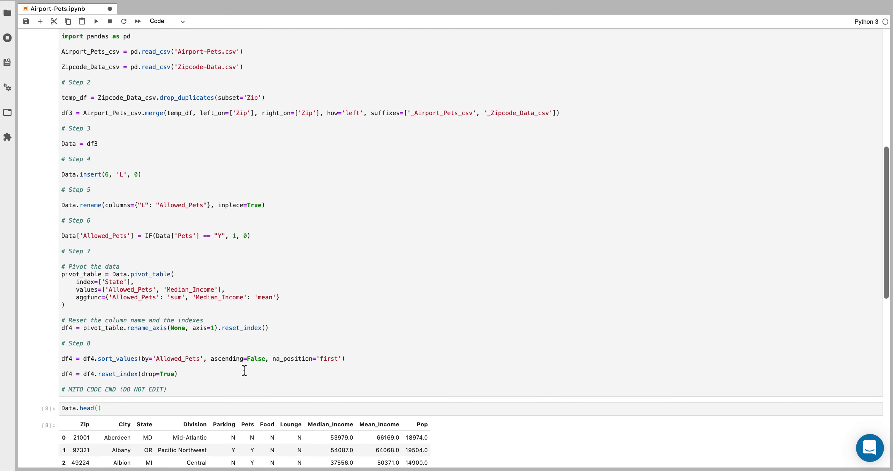
pyautogui.scroll(9, 244, 370)
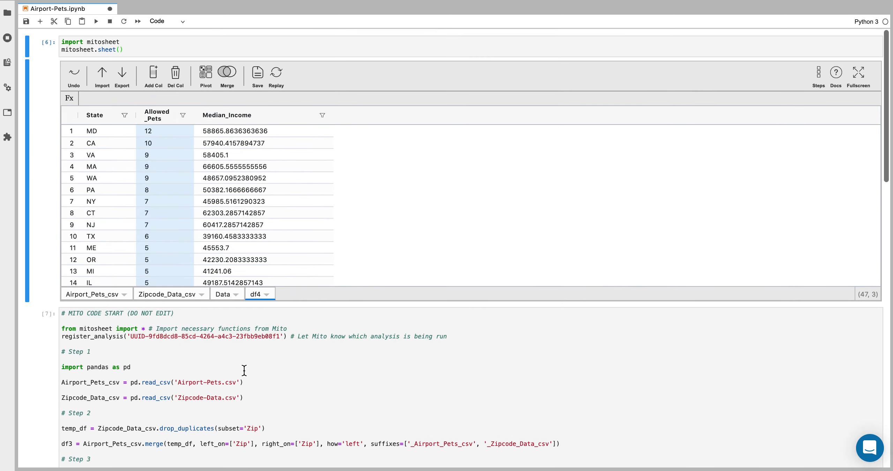